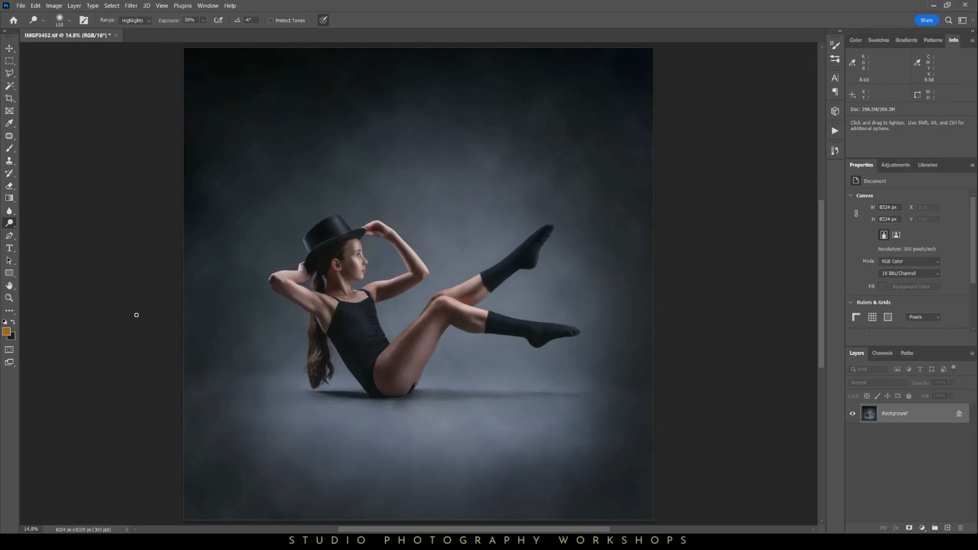
- Duplicate the Background layer and set the copy's shadow color levels to -10, 0, +3 with Color Balance
{"action": "key", "text": "ctrl+j"}
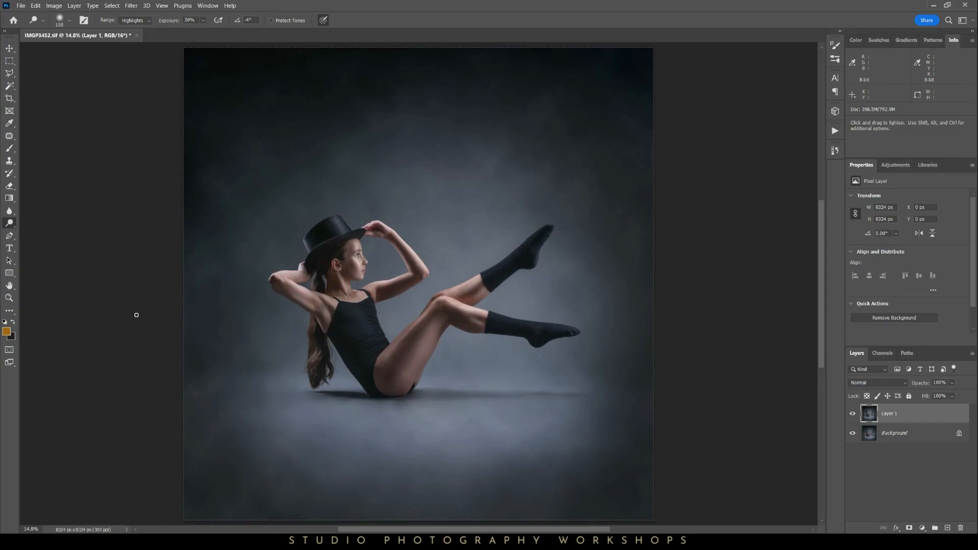
{"action": "key", "text": "ctrl+b"}
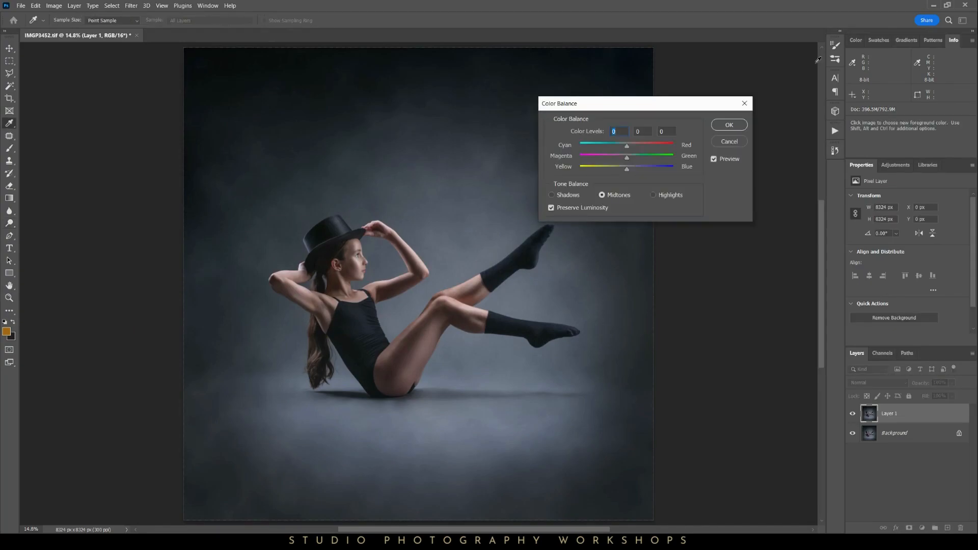
{"action": "left_click_drag", "start_coordinate": [616, 106], "coordinate": [476, 94]}
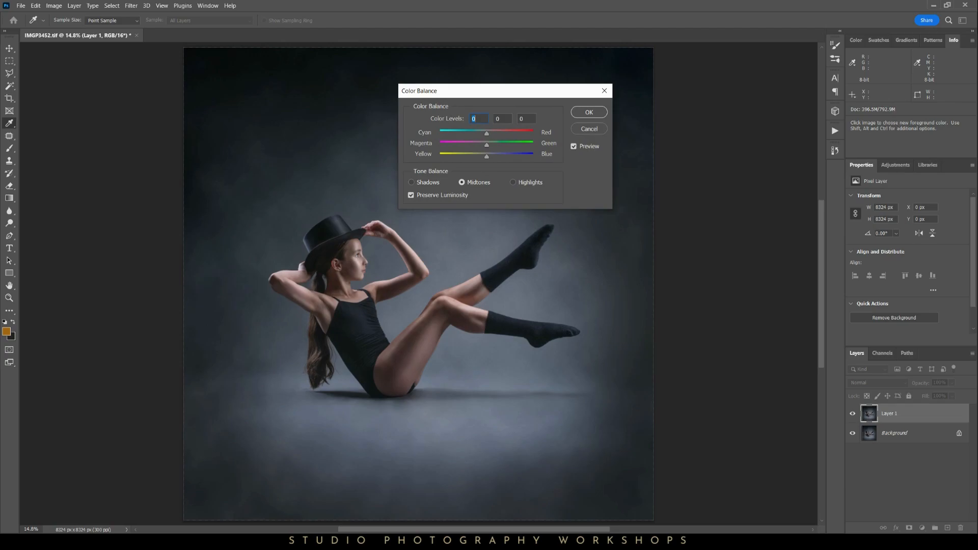
{"action": "left_click", "coordinate": [411, 182]}
{"action": "left_click_drag", "start_coordinate": [486, 134], "coordinate": [488, 156]}
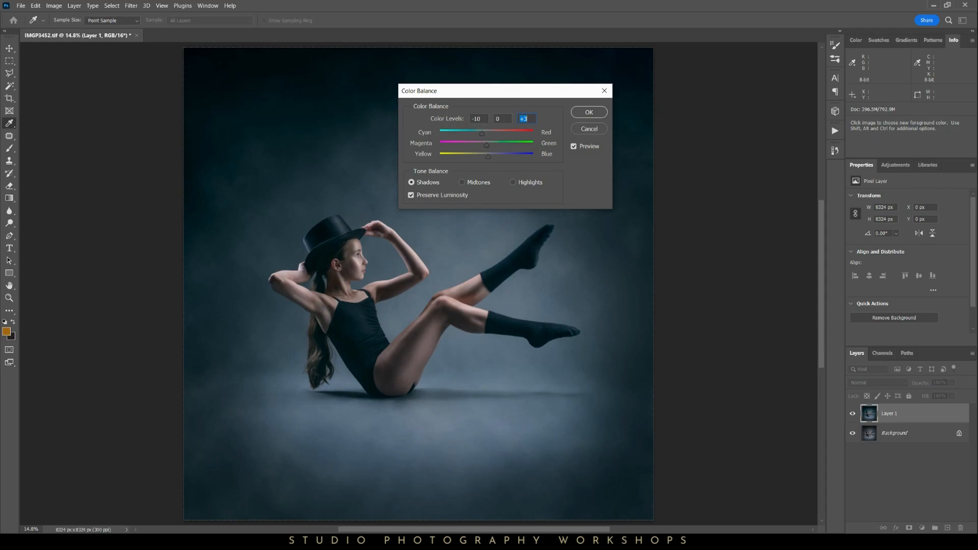
- Set the highlight color levels to +7, 0, -14, compare the preview off and on, and apply the Color Balance
{"action": "left_click", "coordinate": [513, 182]}
{"action": "left_click_drag", "start_coordinate": [487, 133], "coordinate": [479, 156]}
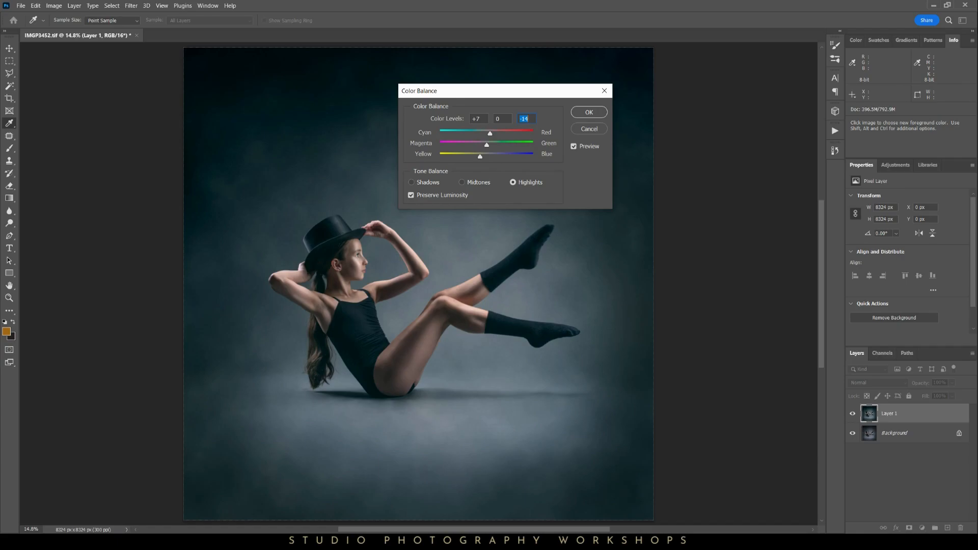
{"action": "left_click_drag", "start_coordinate": [531, 91], "coordinate": [793, 130]}
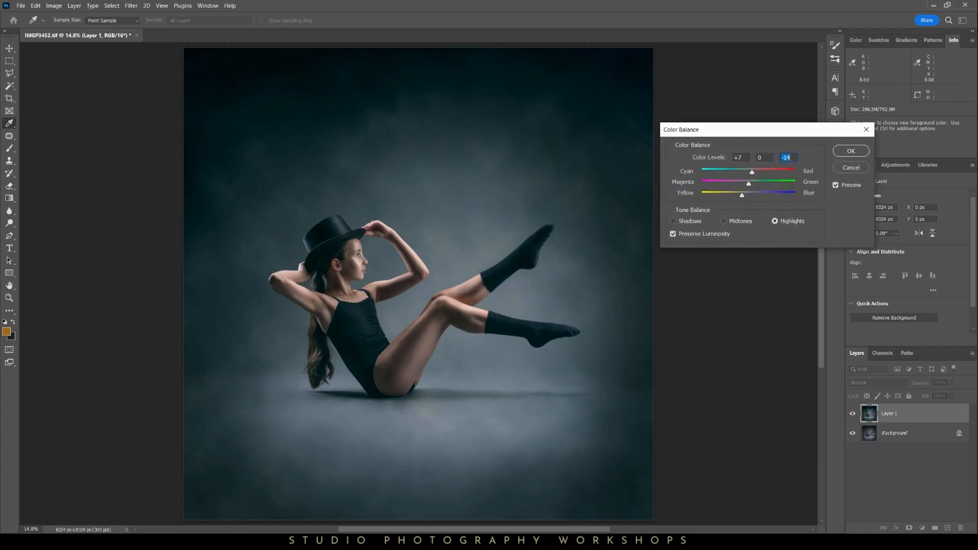
{"action": "key", "text": "alt+p"}
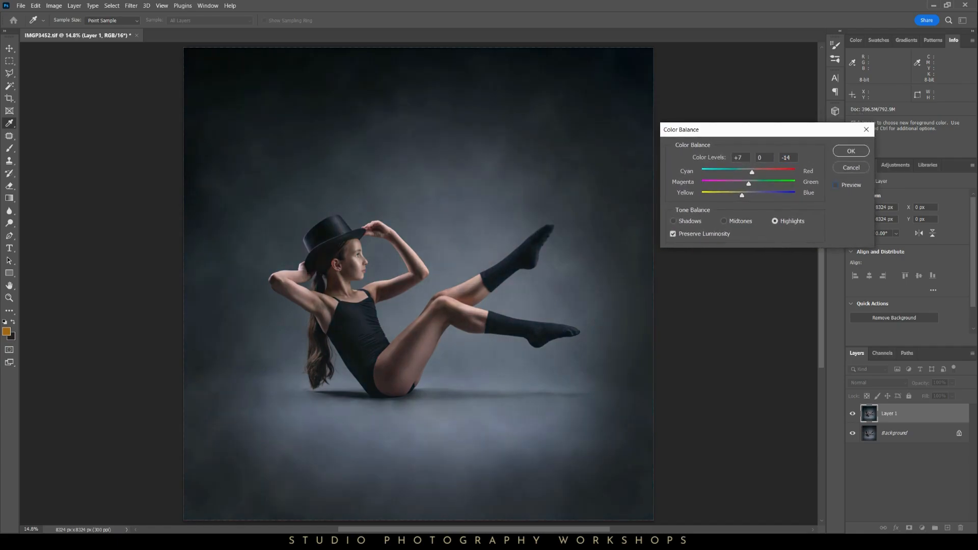
{"action": "key", "text": "alt+p"}
{"action": "key", "text": "alt+p"}
{"action": "key", "text": "alt+p"}
{"action": "key", "text": "Return"}
{"action": "key", "text": "o"}
- Hide Layer 1 and duplicate the Background layer again
{"action": "left_click", "coordinate": [852, 413]}
{"action": "left_click", "coordinate": [890, 432]}
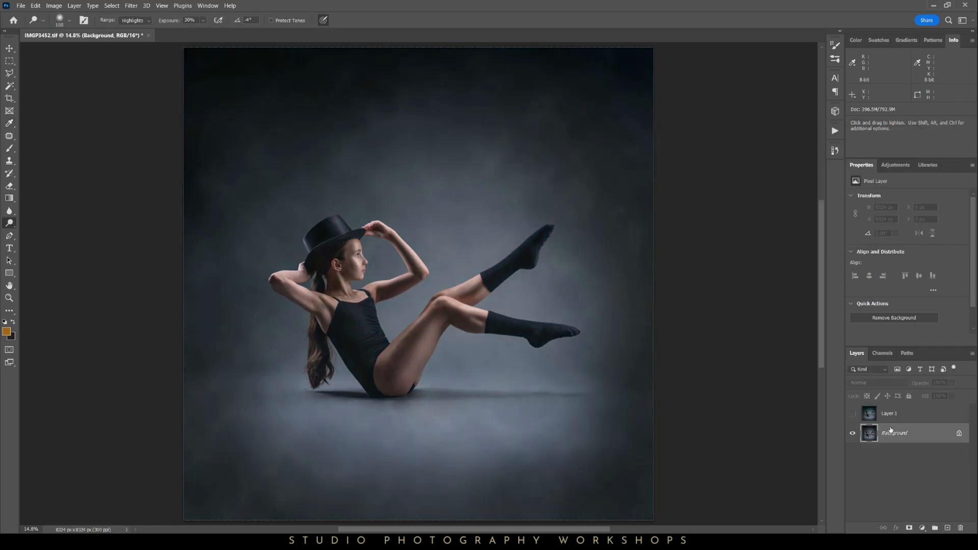
{"action": "key", "text": "ctrl+j"}
- Use Color Balance on the new Background copy to set its shadow color levels to +8, 0, -10
{"action": "key", "text": "ctrl+b"}
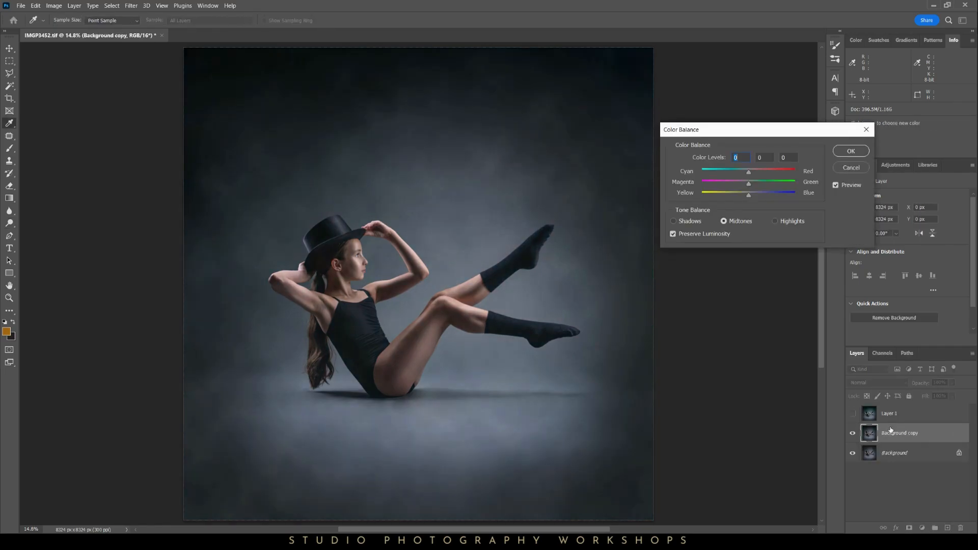
{"action": "left_click_drag", "start_coordinate": [676, 131], "coordinate": [621, 100]}
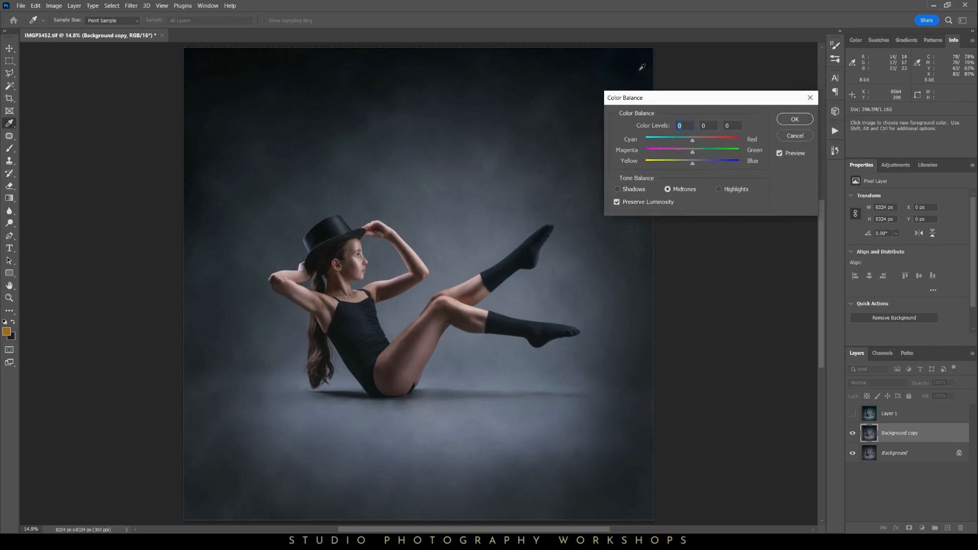
{"action": "left_click", "coordinate": [617, 189]}
{"action": "mouse_move", "coordinate": [692, 141]}
{"action": "left_mouse_down"}
{"action": "mouse_move", "coordinate": [688, 164]}
{"action": "mouse_move", "coordinate": [696, 140]}
{"action": "left_mouse_up"}
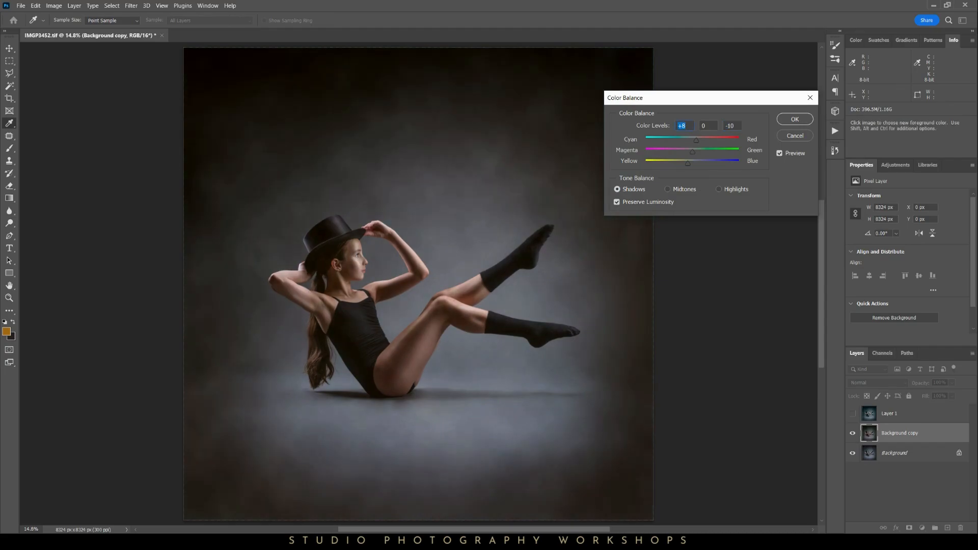
- Set the Background copy's highlight color levels to -13, 0, +9, compare the preview off and on, and apply the Color Balance
{"action": "left_click", "coordinate": [719, 189]}
{"action": "left_click_drag", "start_coordinate": [692, 141], "coordinate": [697, 163]}
{"action": "left_click", "coordinate": [779, 153]}
{"action": "left_click", "coordinate": [779, 153]}
{"action": "left_click", "coordinate": [779, 153]}
{"action": "left_click", "coordinate": [780, 153]}
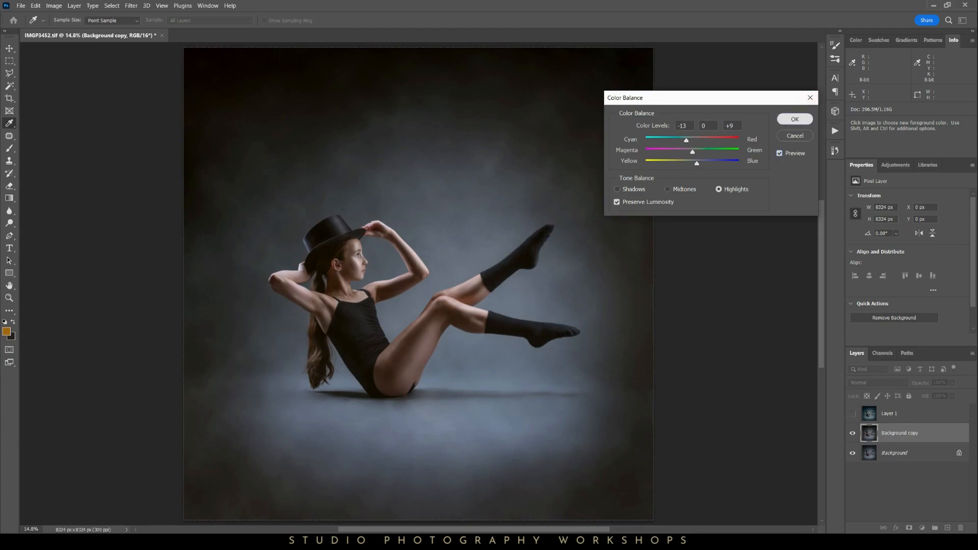
{"action": "left_click", "coordinate": [795, 118]}
{"action": "key", "text": "o"}
- Compare Layer 1 with Background copy, hide both, and duplicate the Background layer once more
{"action": "left_click", "coordinate": [853, 413]}
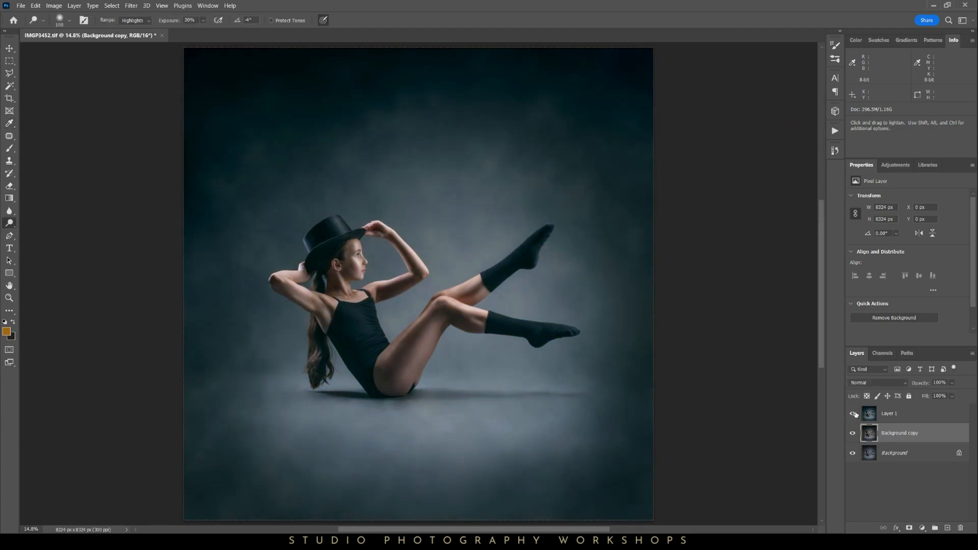
{"action": "left_click", "coordinate": [853, 414]}
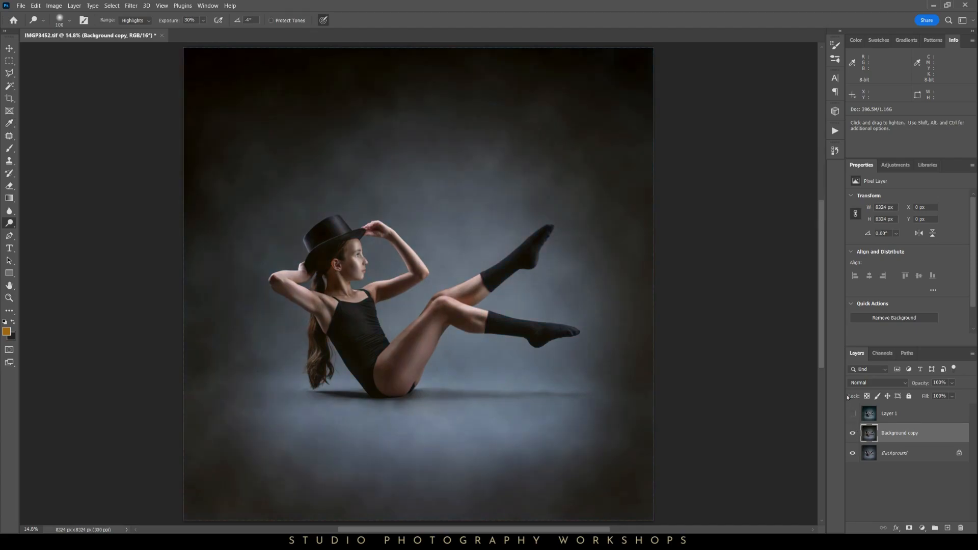
{"action": "left_click", "coordinate": [853, 433]}
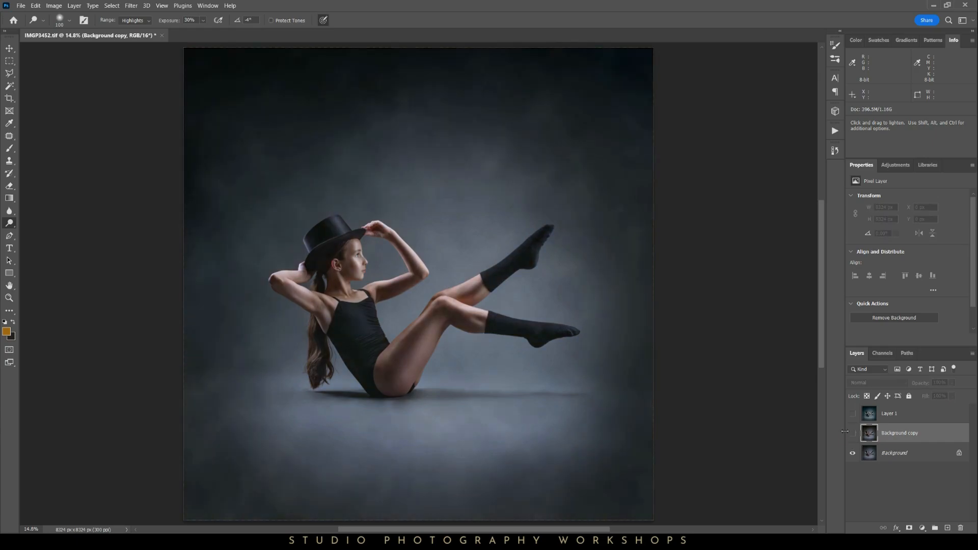
{"action": "left_click", "coordinate": [880, 455]}
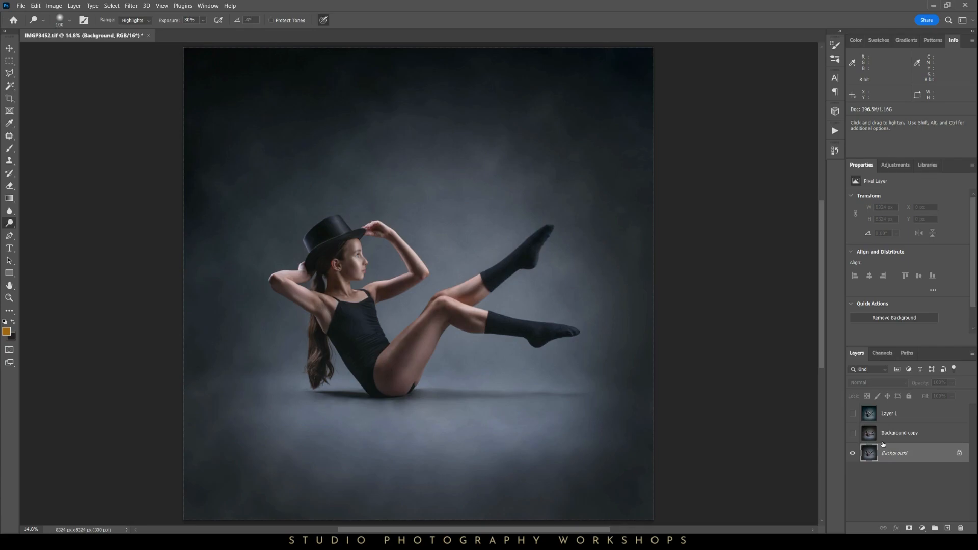
{"action": "key", "text": "ctrl+j"}
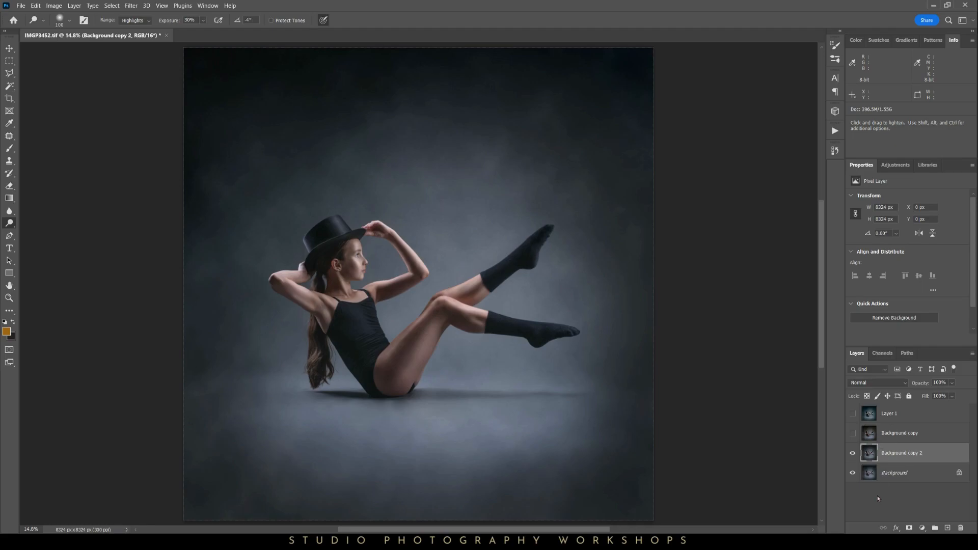
- Use Color Balance on Background copy 2 to set the shadows to 0, -6, 0 and the highlights to +2, 0, -31
{"action": "key", "text": "ctrl+b"}
{"action": "mouse_move", "coordinate": [692, 151]}
{"action": "left_mouse_down"}
{"action": "mouse_move", "coordinate": [699, 164]}
{"action": "mouse_move", "coordinate": [697, 140]}
{"action": "mouse_move", "coordinate": [674, 163]}
{"action": "mouse_move", "coordinate": [691, 152]}
{"action": "left_mouse_up"}
{"action": "left_click", "coordinate": [718, 189]}
{"action": "left_click", "coordinate": [617, 189]}
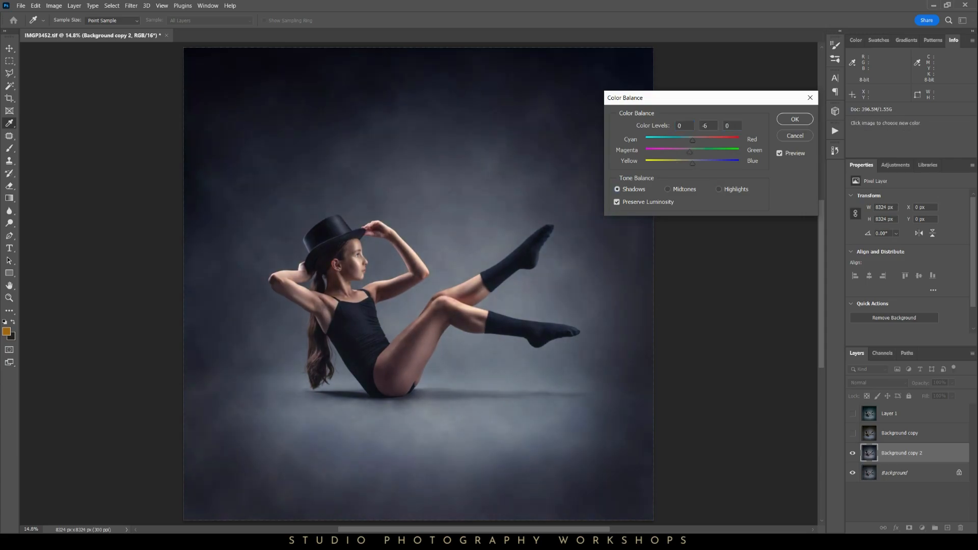
{"action": "left_click", "coordinate": [718, 189]}
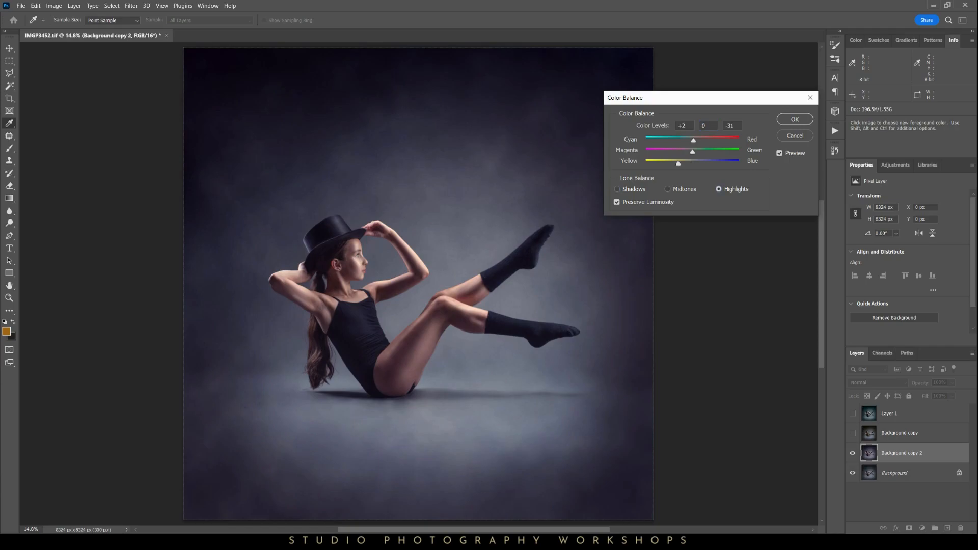
- Shift the midtones slightly further toward magenta and apply the Color Balance to Background copy 2
{"action": "left_click", "coordinate": [668, 189]}
{"action": "mouse_move", "coordinate": [689, 152]}
{"action": "left_mouse_down"}
{"action": "mouse_move", "coordinate": [692, 141]}
{"action": "mouse_move", "coordinate": [688, 151]}
{"action": "left_mouse_up"}
{"action": "left_click", "coordinate": [617, 189]}
{"action": "left_click", "coordinate": [795, 119]}
{"action": "key", "text": "o"}
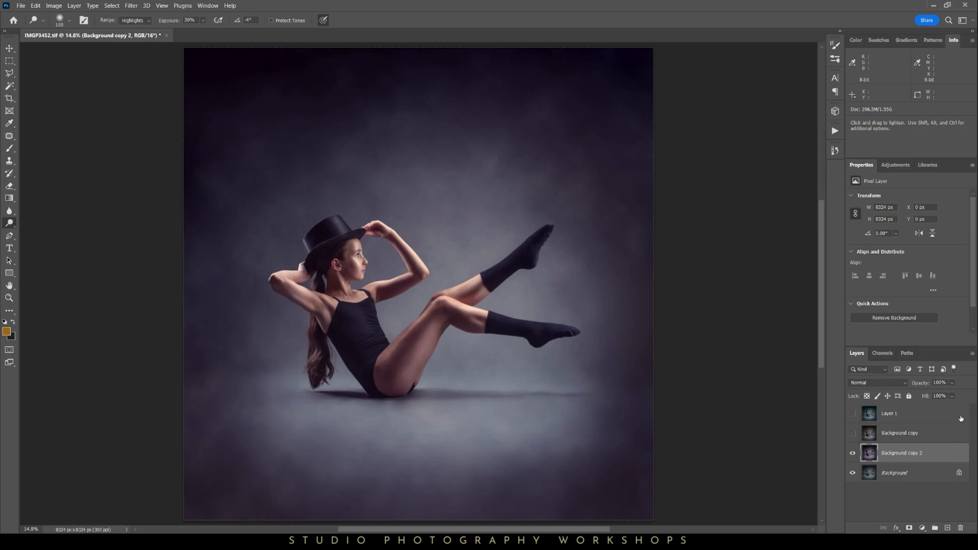
- Lower the opacity of Background copy 2 to 42%
{"action": "left_click", "coordinate": [951, 383]}
{"action": "left_click_drag", "start_coordinate": [963, 394], "coordinate": [936, 393]}
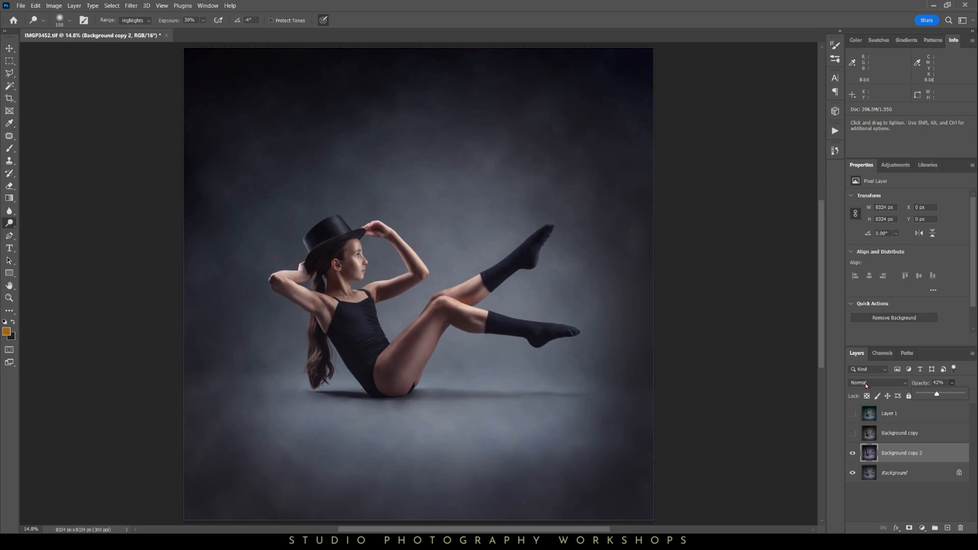
- Preview different blend modes on Background copy 2, such as Lighter Color, and return to Normal
{"action": "scroll", "coordinate": [867, 384], "scroll_direction": "down", "scroll_amount": 11}
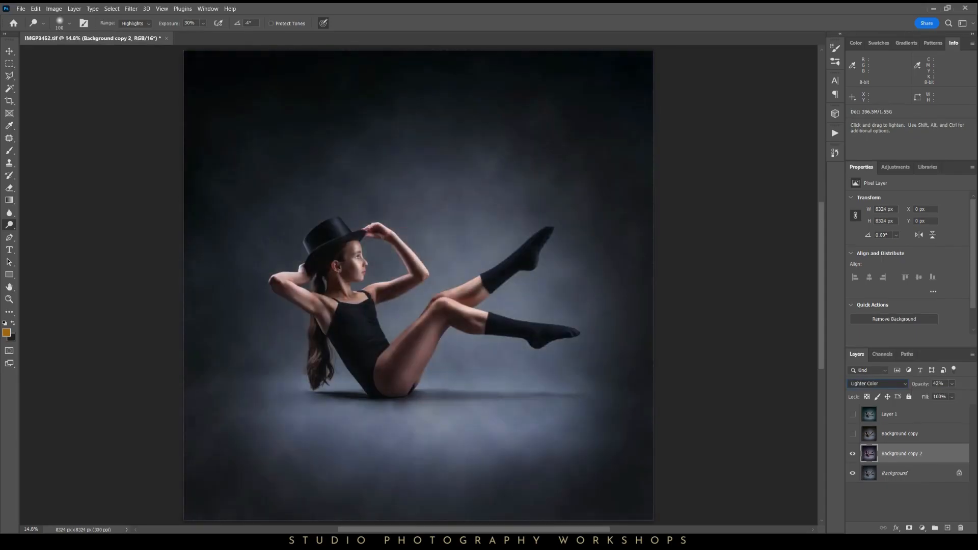
{"action": "key", "text": "Down"}
{"action": "key", "text": "Down"}
{"action": "key", "text": "Down"}
{"action": "key", "text": "Down"}
{"action": "key", "text": "Down"}
{"action": "key", "text": "Down"}
{"action": "key", "text": "Down"}
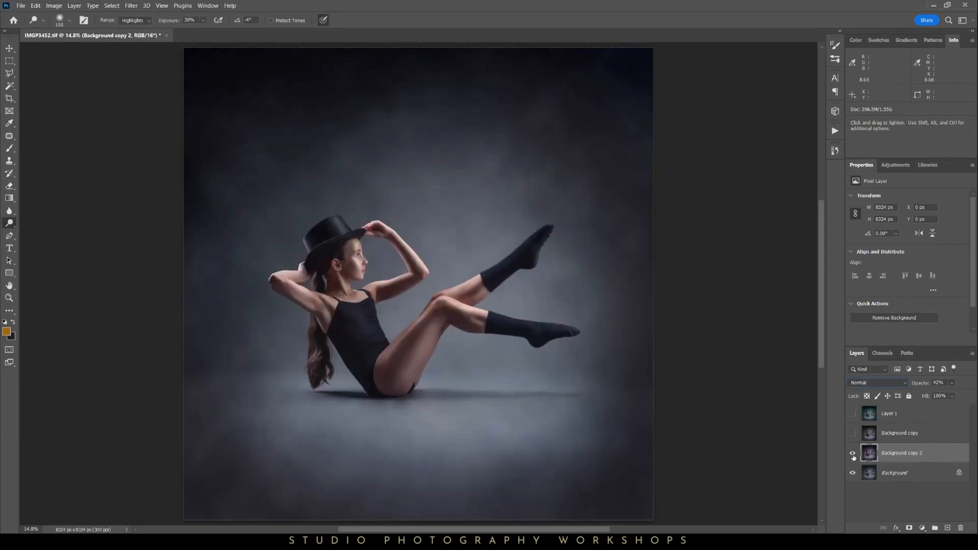
- Hide Background copy 2, show Background copy and Layer 1, and merge the visible layers with Layer 1 selected
{"action": "left_click", "coordinate": [852, 454]}
{"action": "left_click", "coordinate": [853, 434]}
{"action": "left_click", "coordinate": [852, 414]}
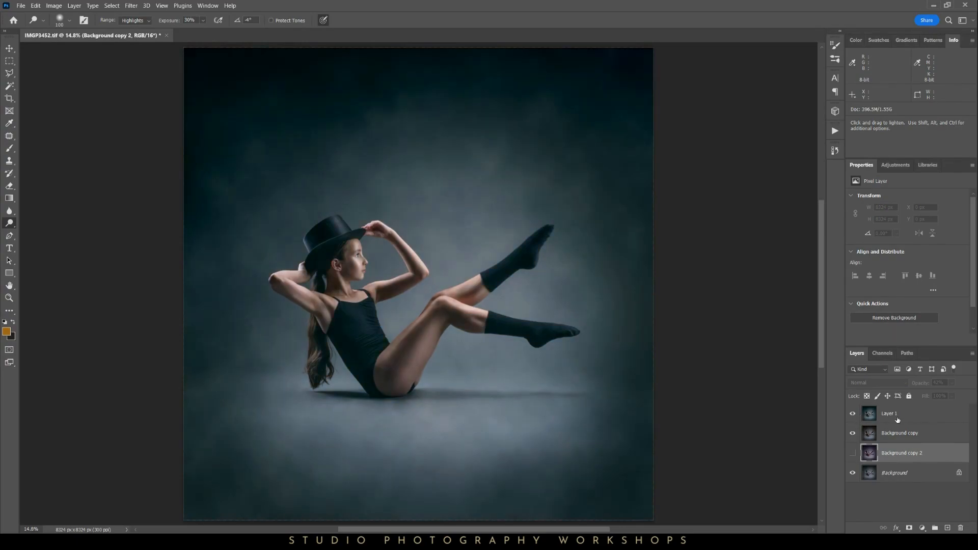
{"action": "left_click", "coordinate": [897, 419]}
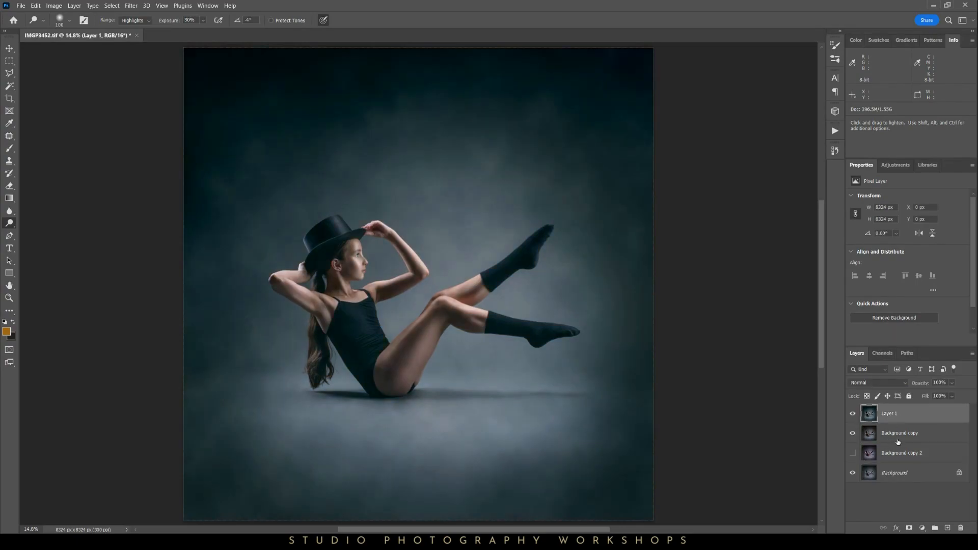
{"action": "key", "text": "ctrl+shift+e"}
{"action": "key", "text": "Return"}
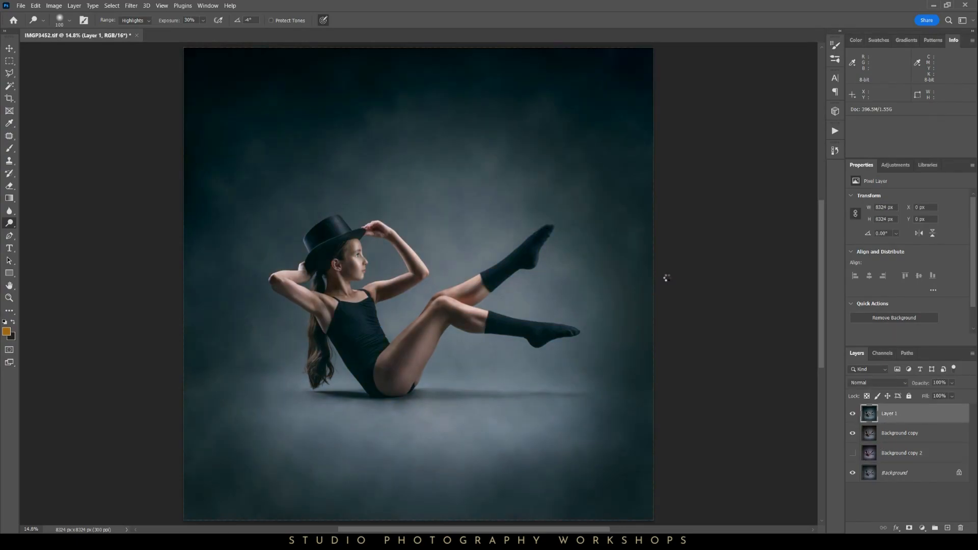